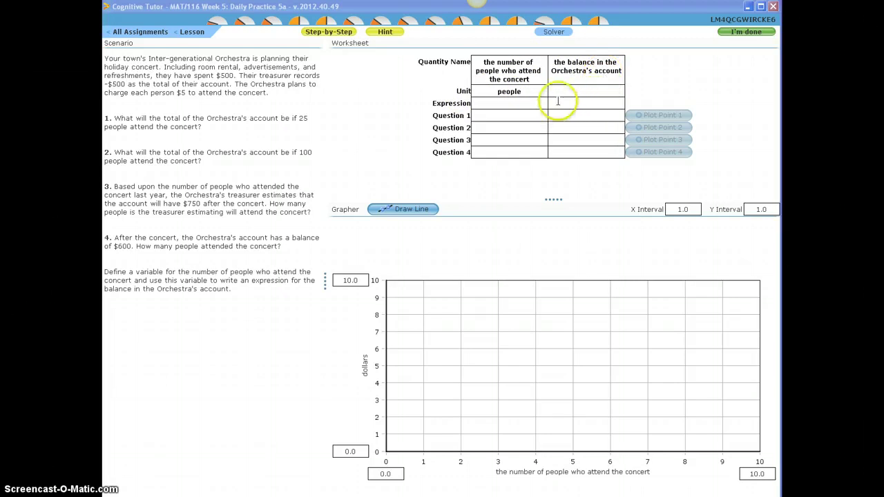
Step: Enter 'dollars' as the balance unit, with expressions x for people and −500 + 5x for balance
click(579, 91)
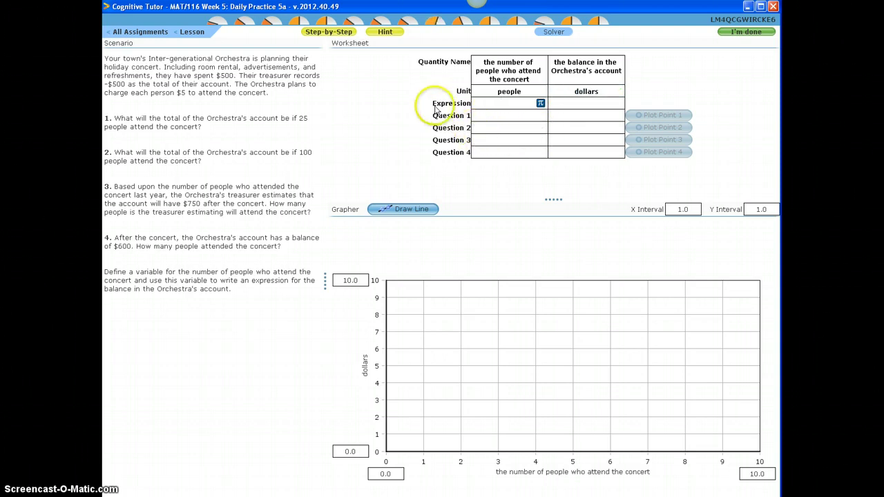
click(511, 103)
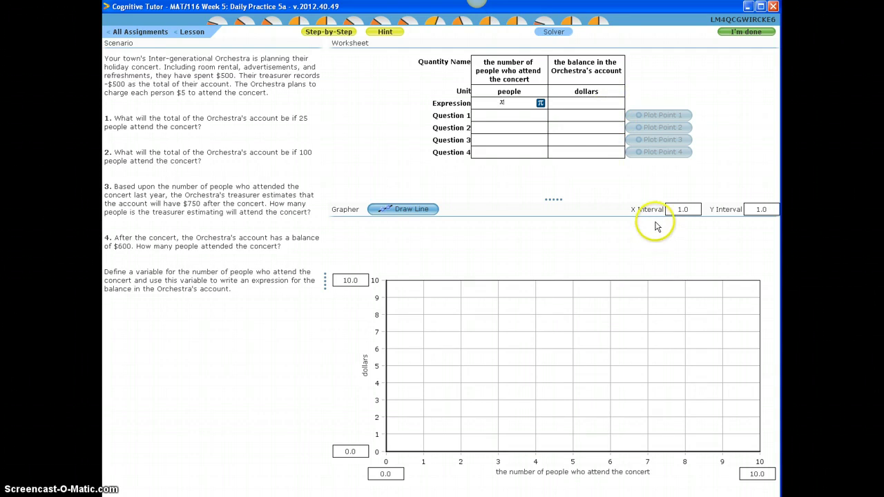
key(Tab)
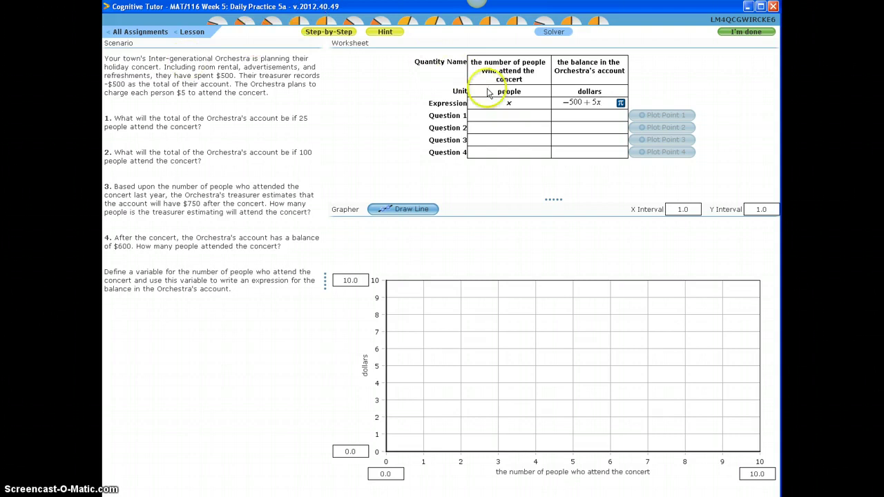
key(Return)
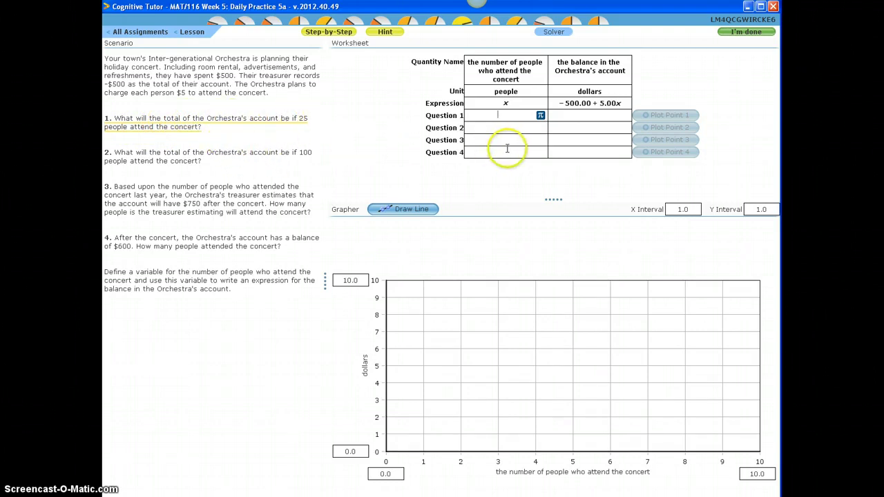
Step: Enter 25 people for Question 1, producing a −375.00-dollar balance
key(Return)
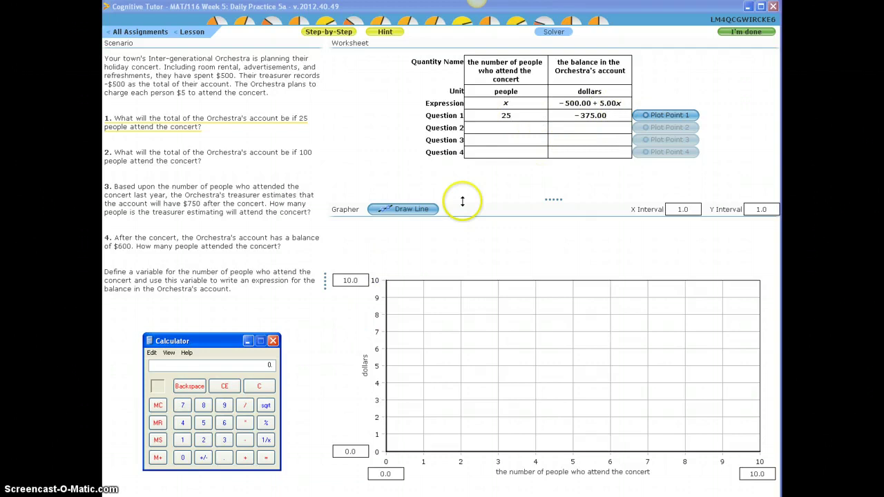
Step: Compute 25 × 5 − 500 on the calculator, confirming the −375 balance
click(203, 441)
click(244, 423)
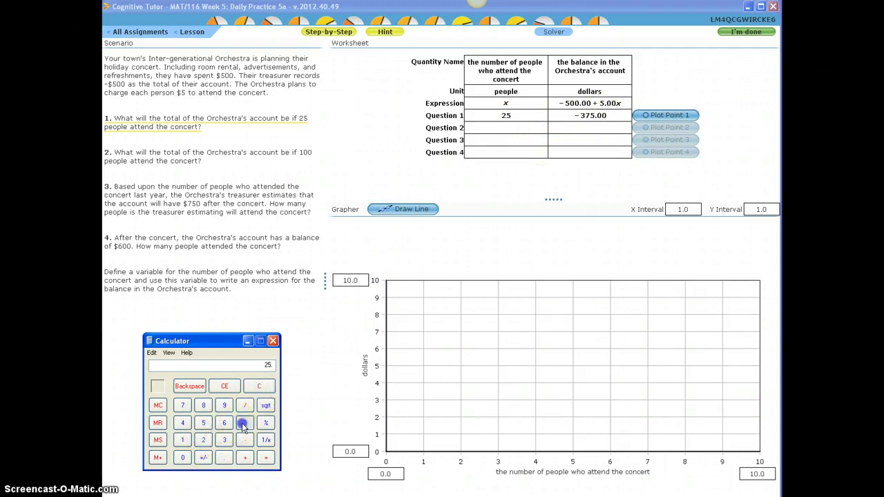
click(202, 424)
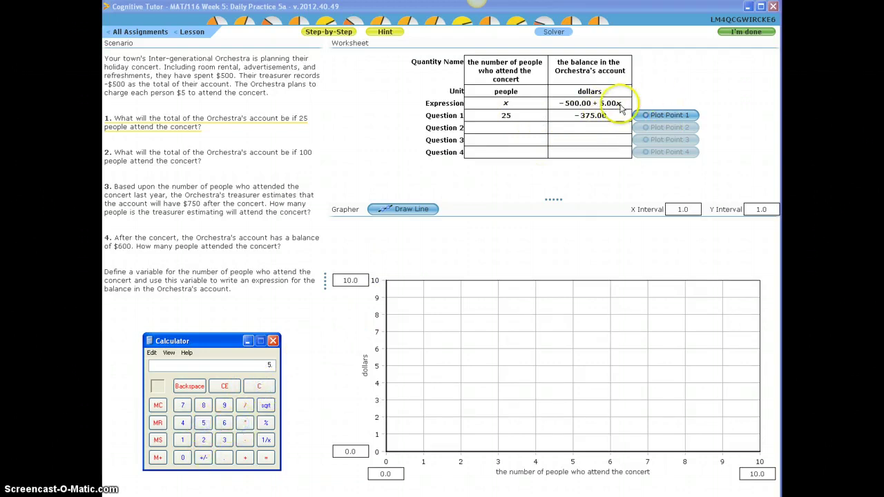
click(268, 457)
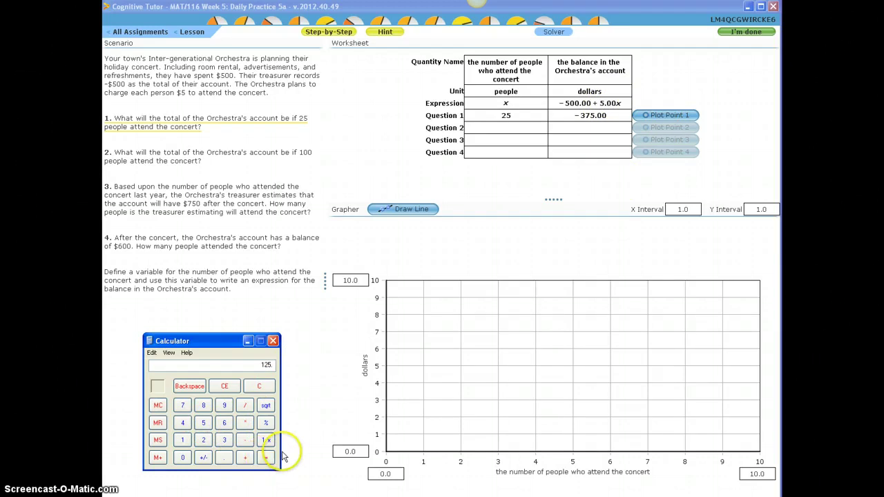
click(245, 457)
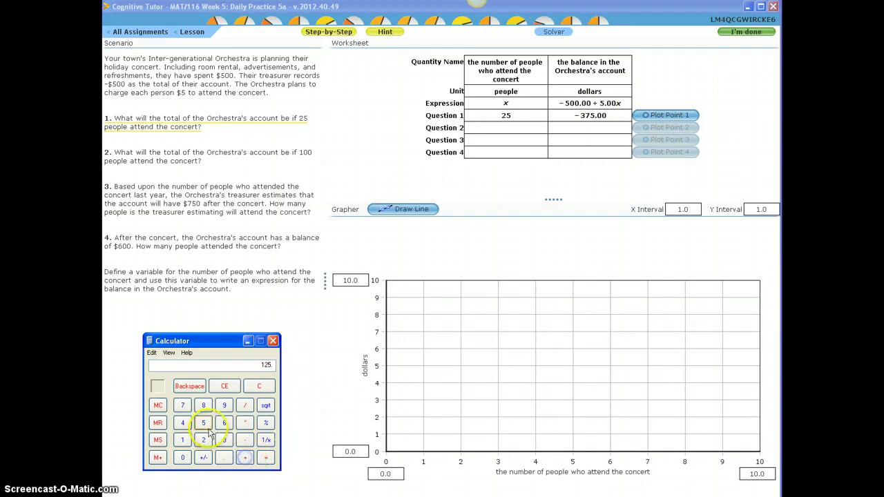
click(203, 422)
click(183, 458)
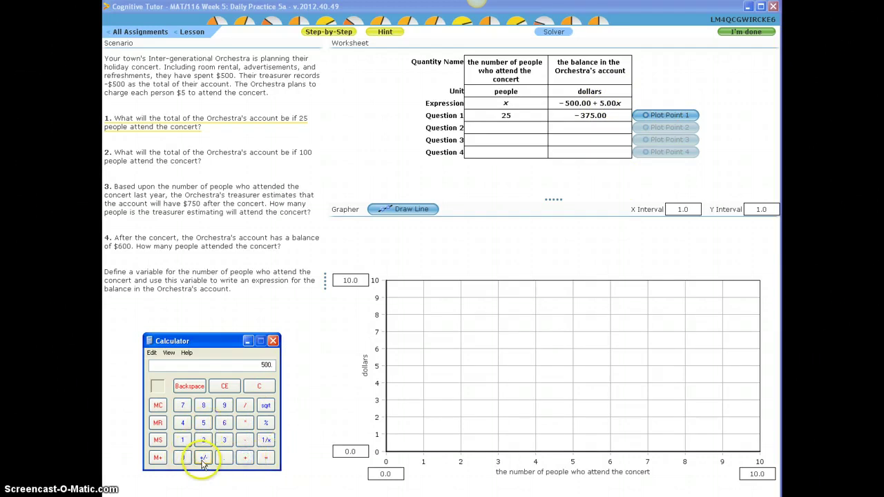
click(268, 458)
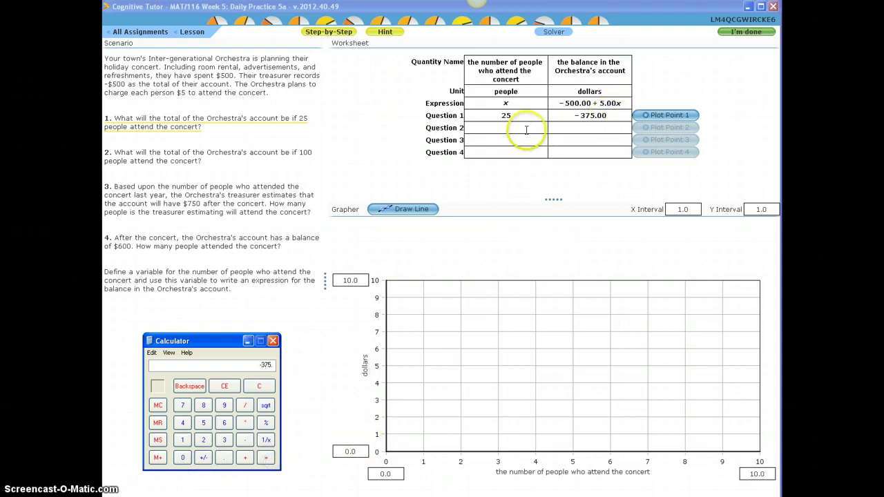
Step: Enter 100 people for Question 2, giving a 0.00-dollar balance, then select Question 3's balance cell
click(526, 129)
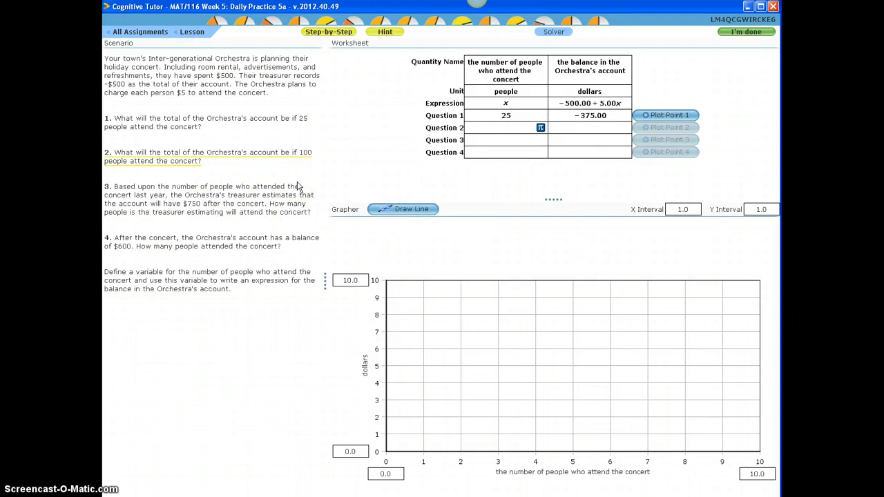
key(Return)
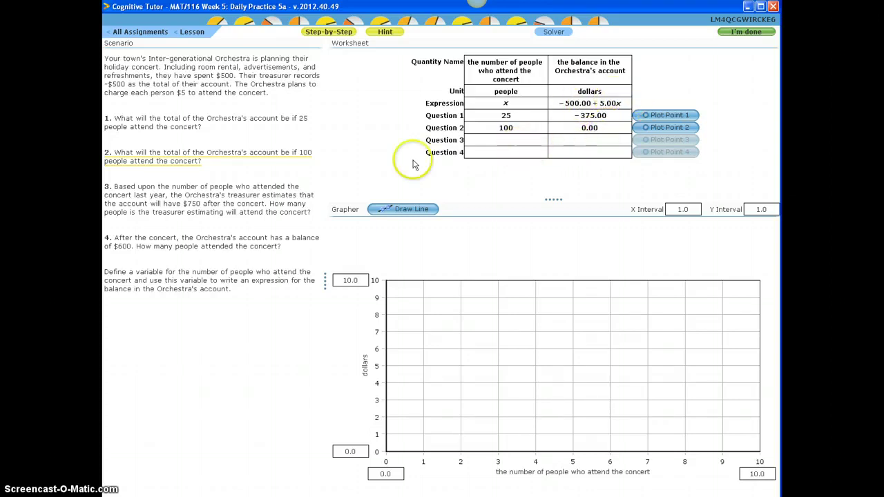
click(504, 144)
click(582, 141)
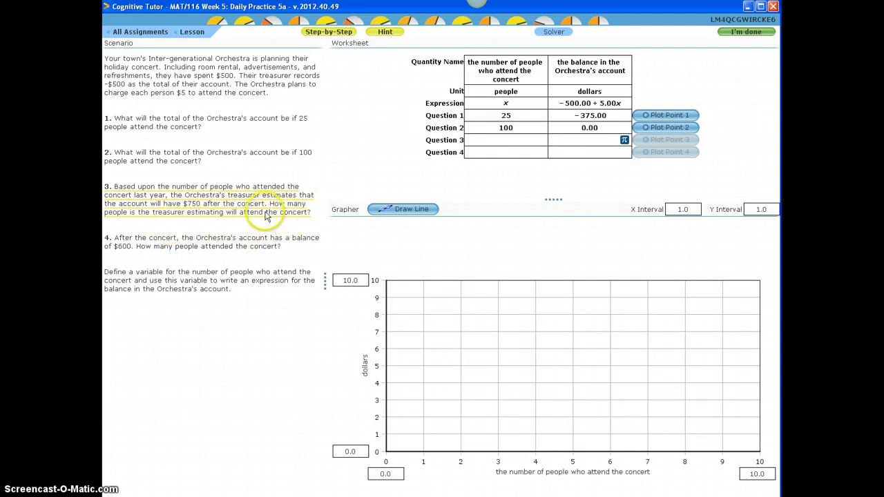
Step: Enter 750 as the Question 3 balance, leaving its people cell blank
click(506, 140)
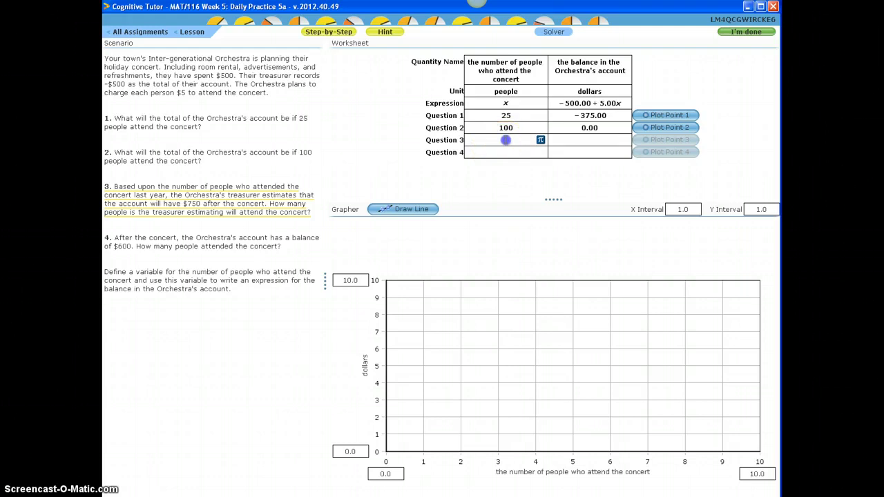
click(594, 140)
key(Return)
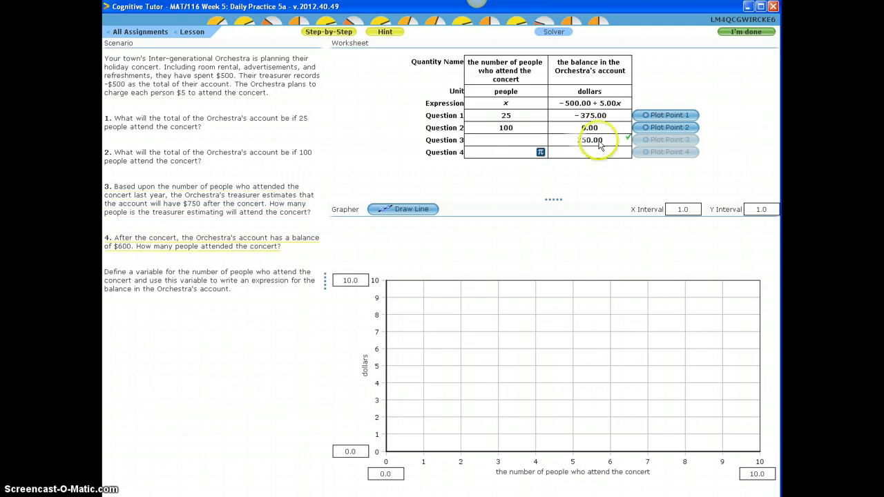
click(524, 139)
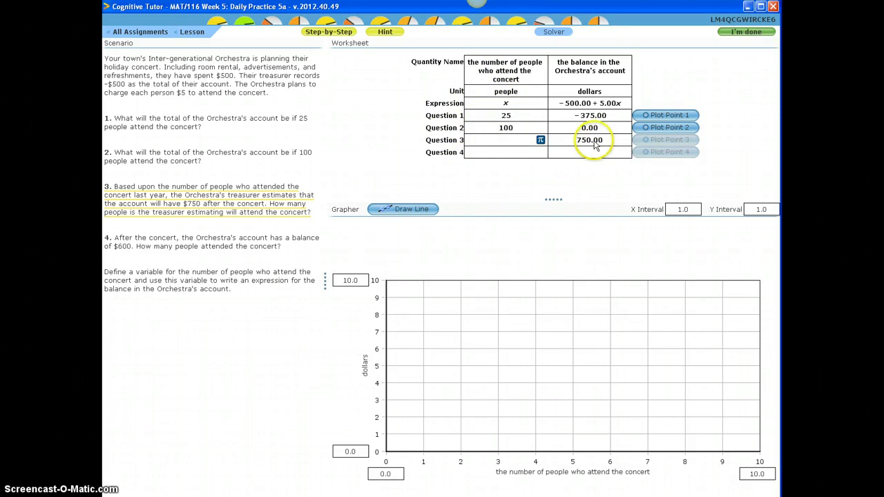
Step: Clear the Calculator to 0, drag it to mid-screen, and return to the Question 3 people cell
key(alt+Tab)
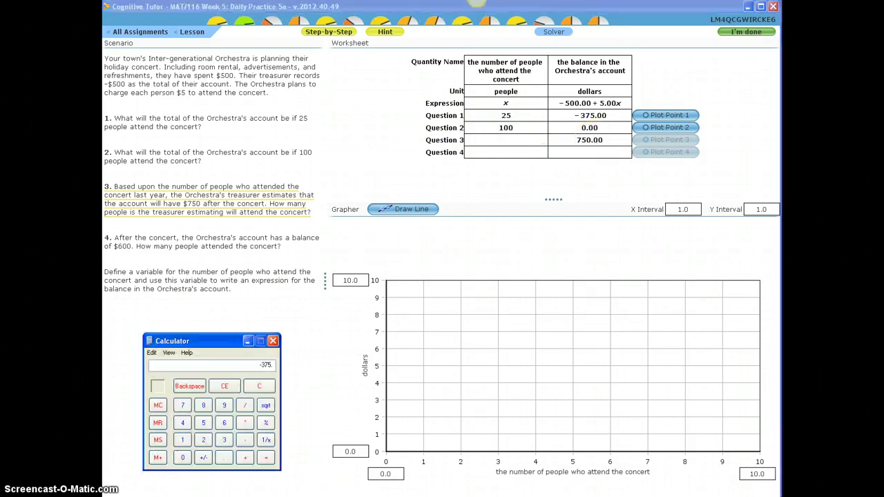
click(259, 386)
drag(218, 346, 536, 174)
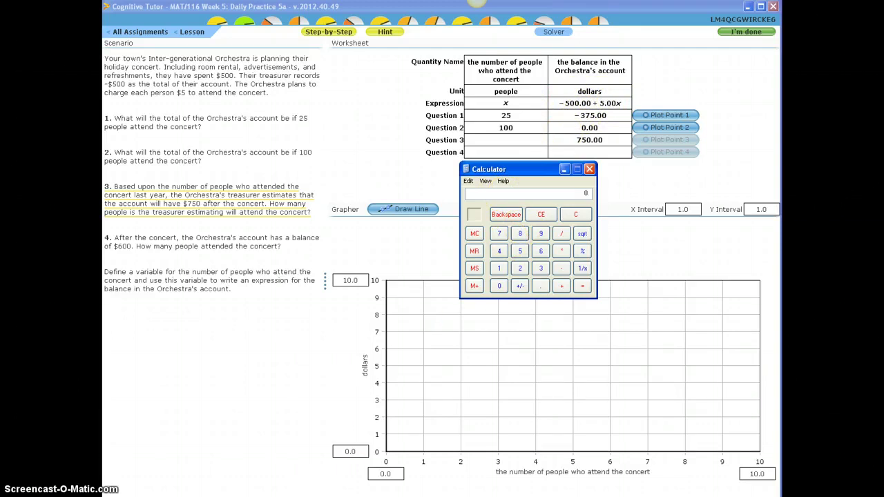
click(497, 139)
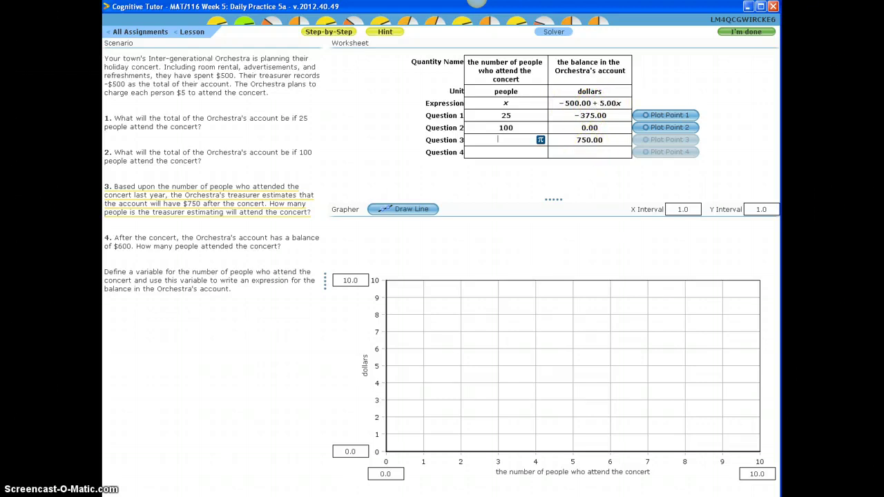
click(448, 370)
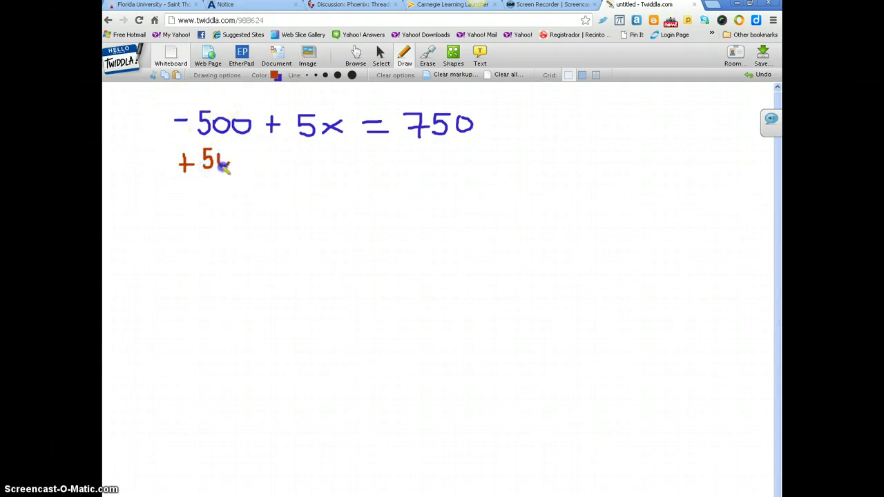
Step: On the whiteboard, add 500 to both sides of −500 + 5x = 750 to get 5x = 1250
mouse_move(408, 149)
mouse_down()
mouse_move(408, 169)
mouse_move(457, 150)
mouse_up()
drag(155, 192, 521, 192)
click(275, 76)
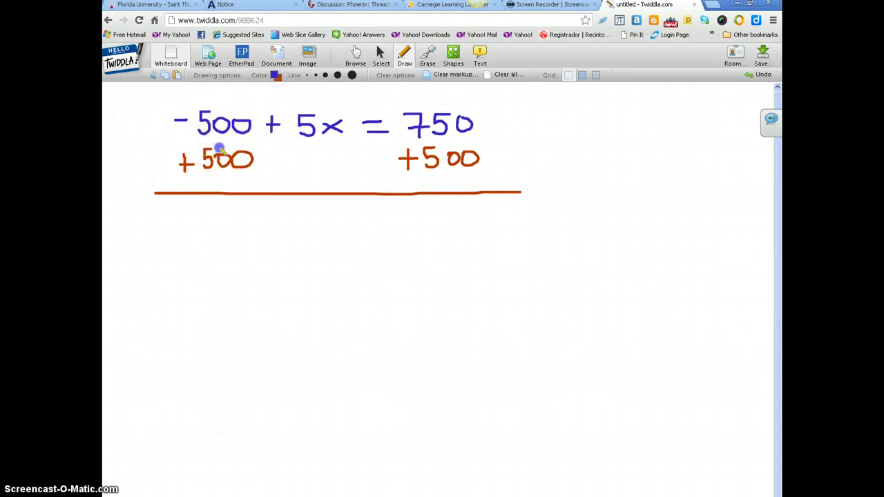
drag(306, 206, 348, 225)
mouse_move(348, 207)
mouse_down()
mouse_move(329, 226)
mouse_move(390, 215)
mouse_move(449, 222)
mouse_move(489, 207)
mouse_move(481, 217)
mouse_move(492, 204)
mouse_up()
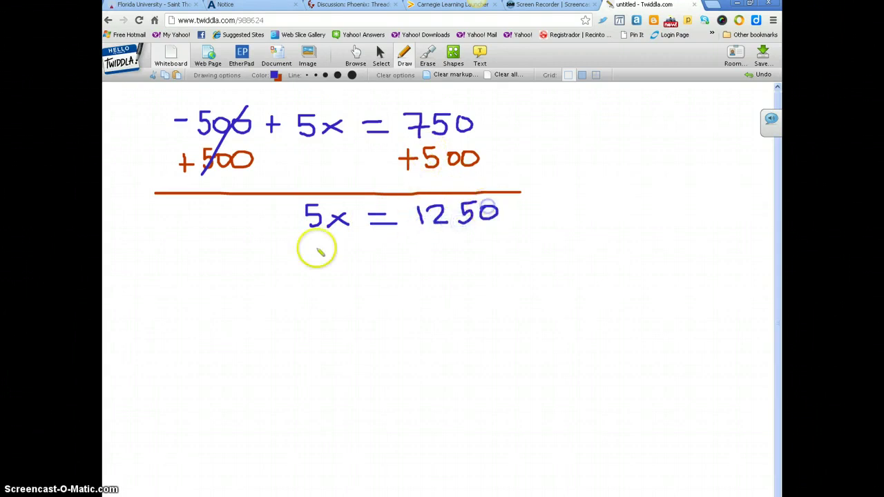
Step: Divide both sides by 5 and enter 250 as Question 3's number of people
click(274, 75)
mouse_move(346, 233)
mouse_down()
mouse_move(309, 235)
mouse_move(323, 260)
mouse_up()
drag(426, 229, 494, 229)
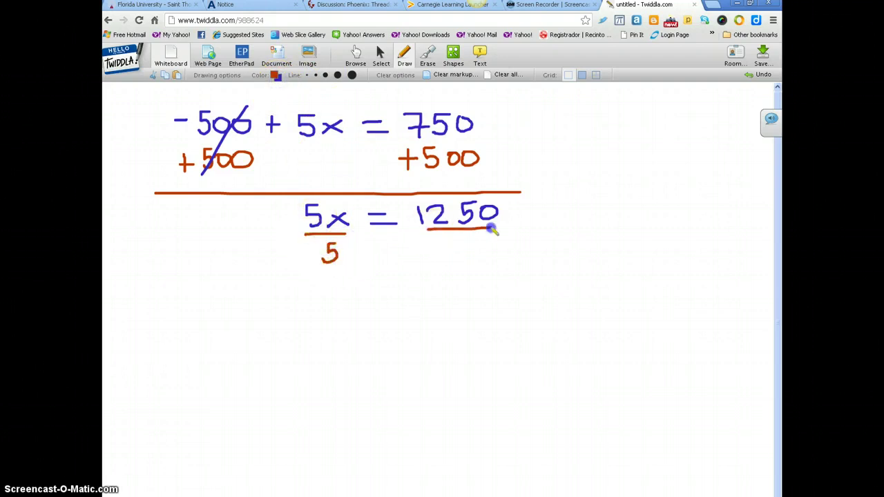
drag(351, 283, 373, 298)
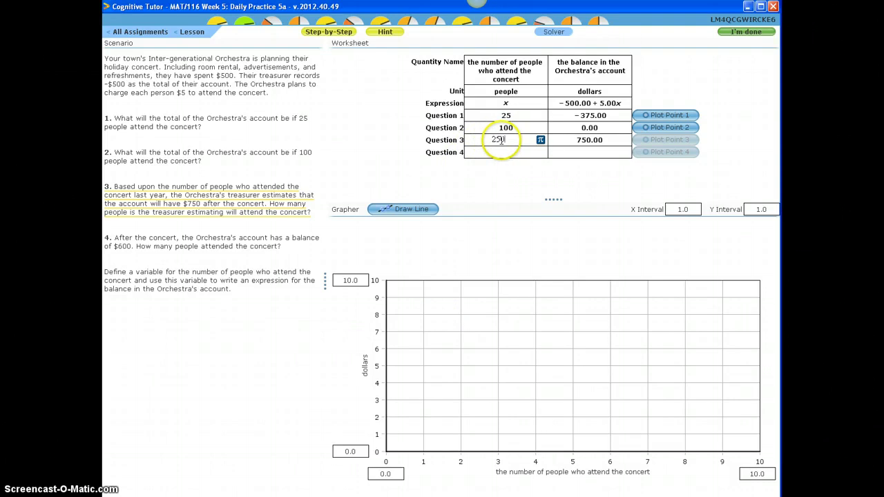
key(Return)
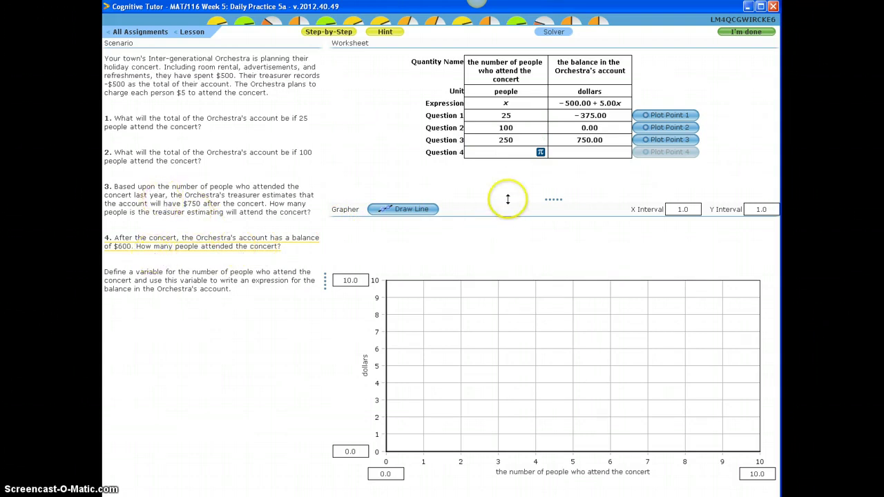
Step: Enter a 600 dollar balance and 220 people for Question 4
click(592, 154)
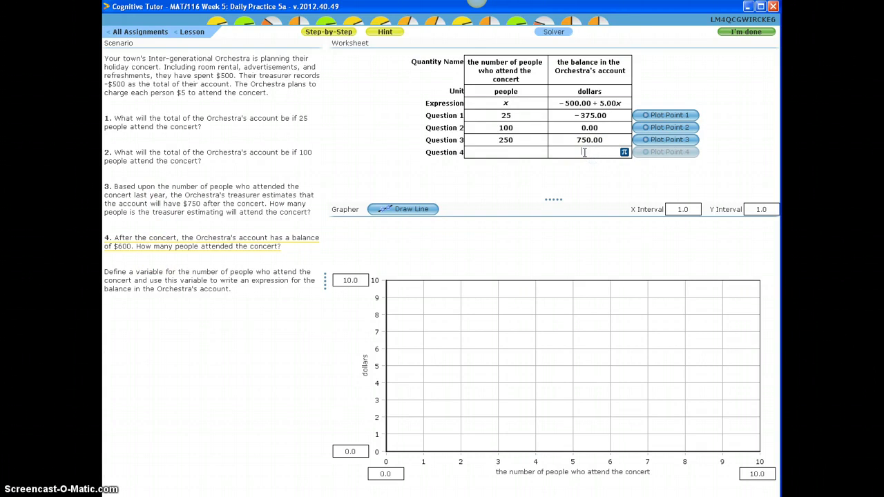
text(600)
click(585, 155)
text(0)
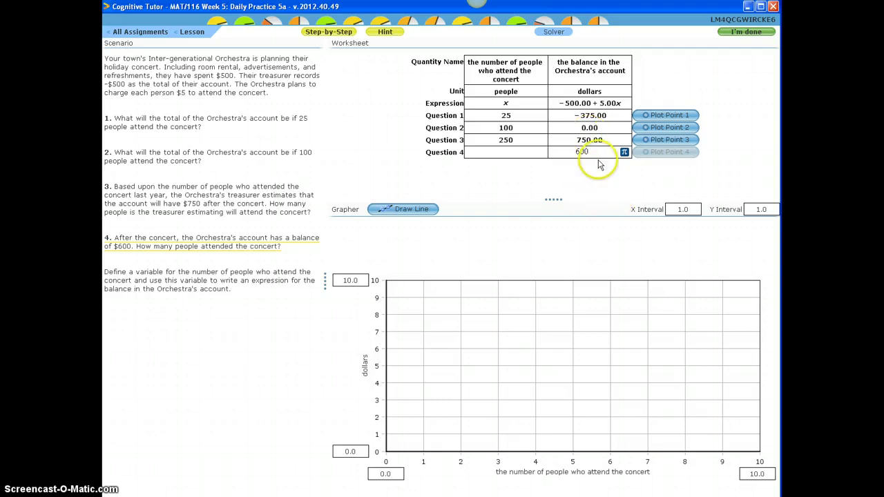
click(506, 152)
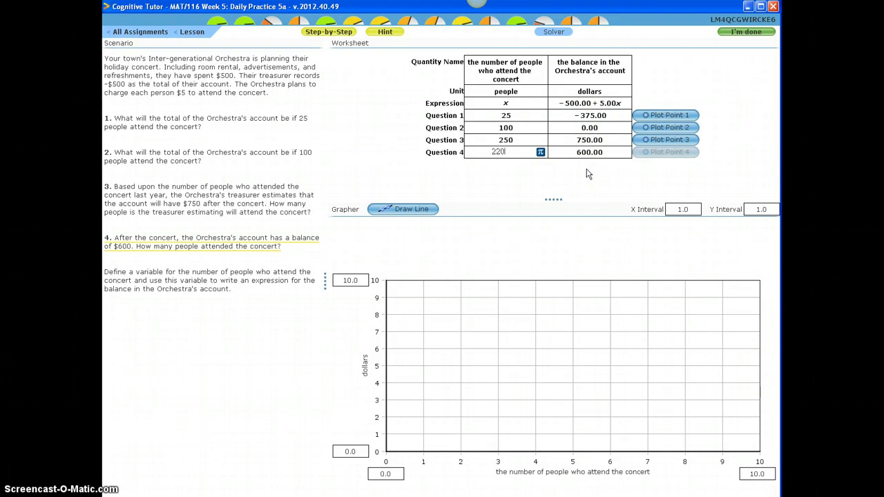
key(Return)
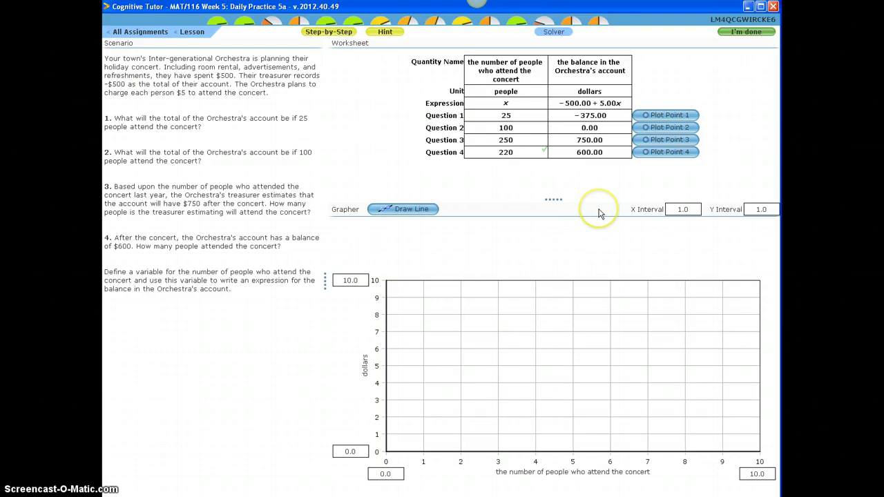
Step: Try plotting Point 1, triggering the warning to raise the x-axis maximum
click(664, 116)
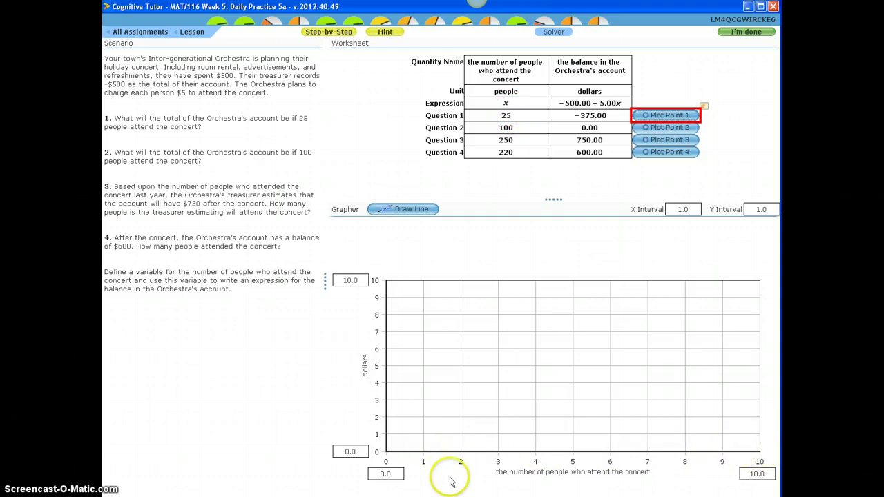
Step: Set the graph's people-axis maximum to 300
double_click(752, 474)
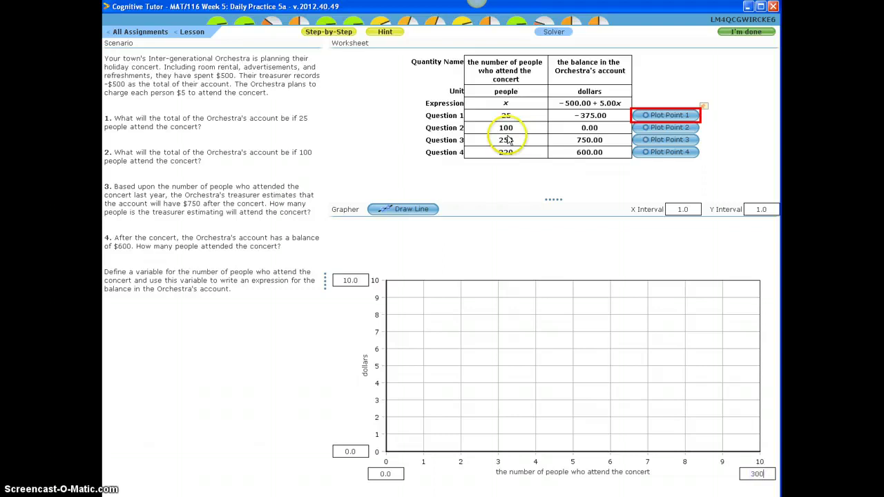
key(Tab)
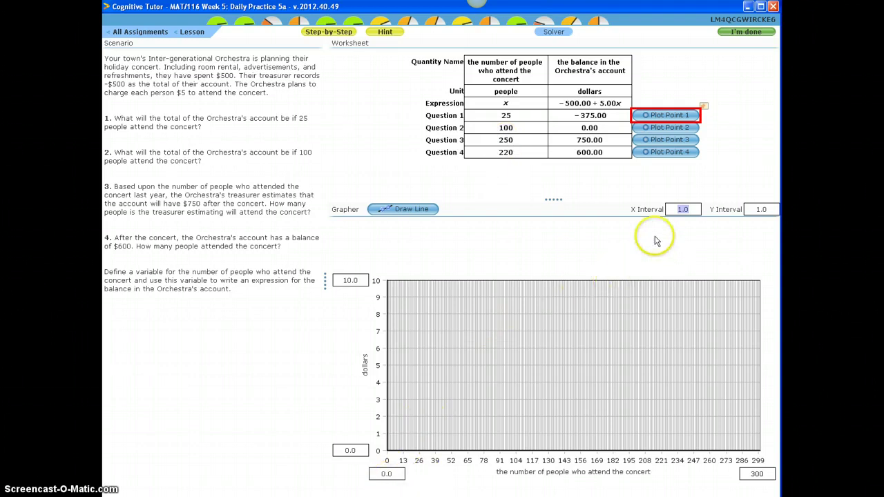
Step: Set the people axis interval to 10, then change it to 25
text(0)
key(Tab)
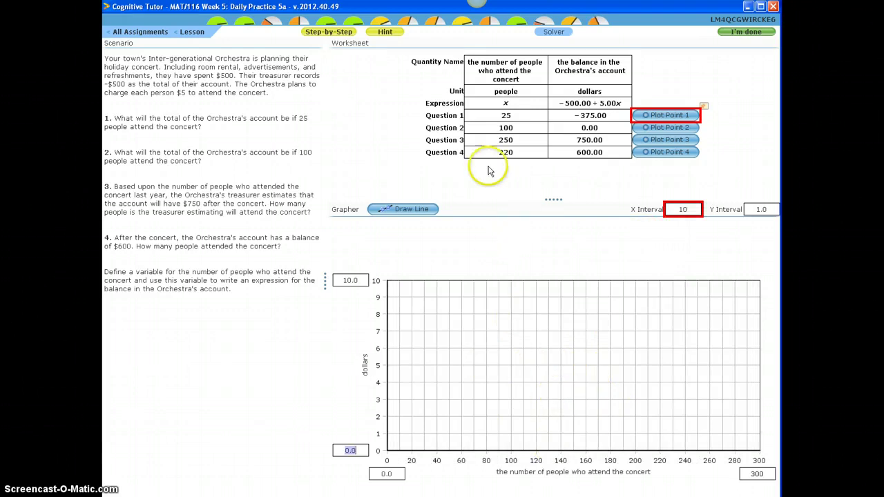
click(687, 207)
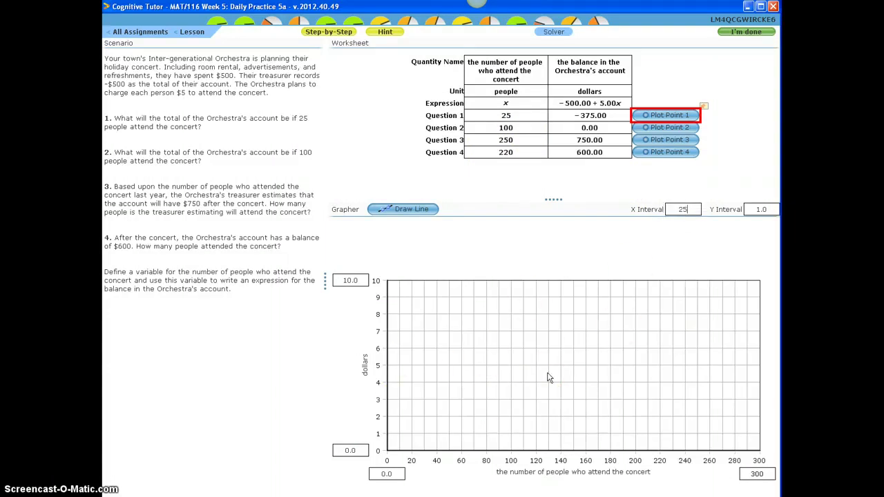
key(Tab)
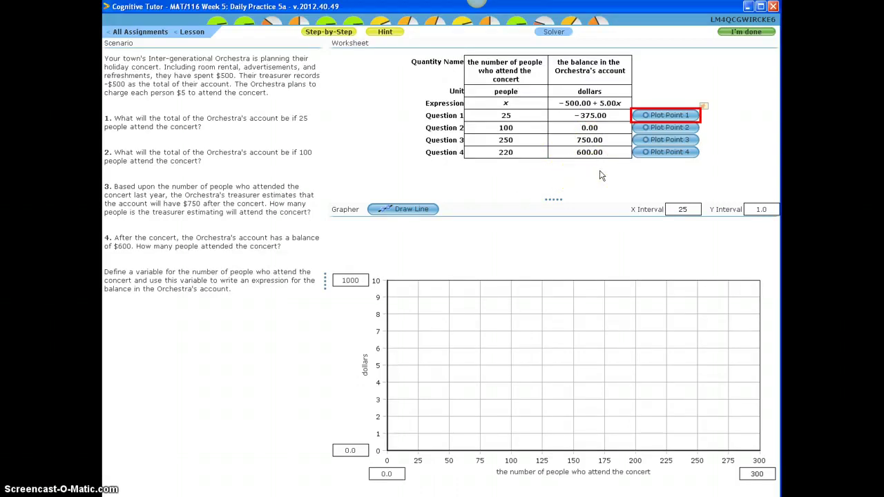
Step: Apply 1000 as the dollars axis maximum and set the dollars interval to 100
key(Tab)
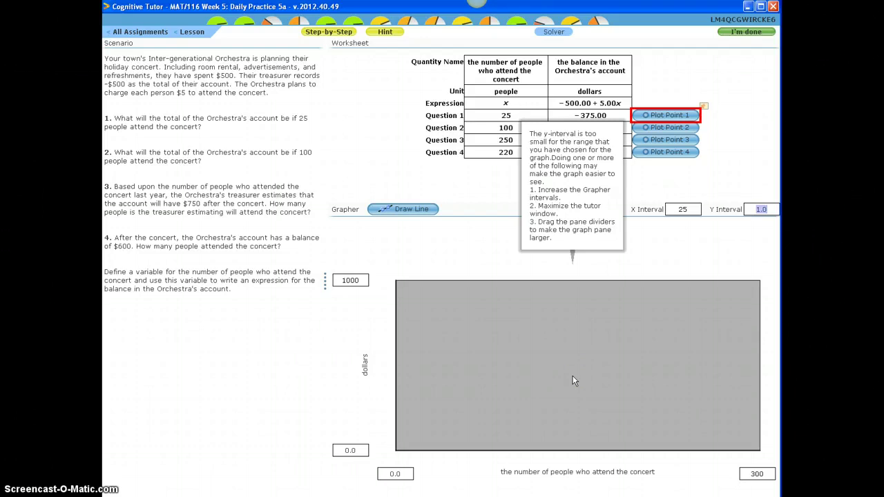
click(762, 210)
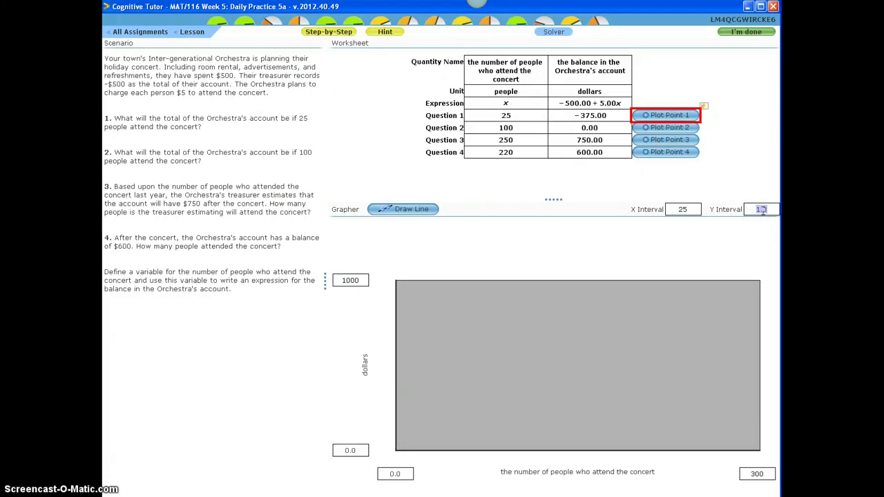
click(704, 205)
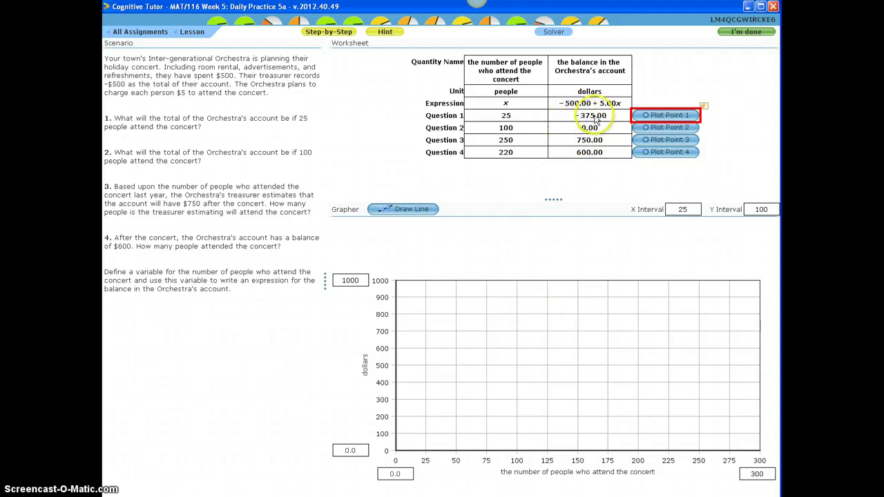
Step: Set the dollars axis minimum to -500 and begin placing Point 1
click(350, 450)
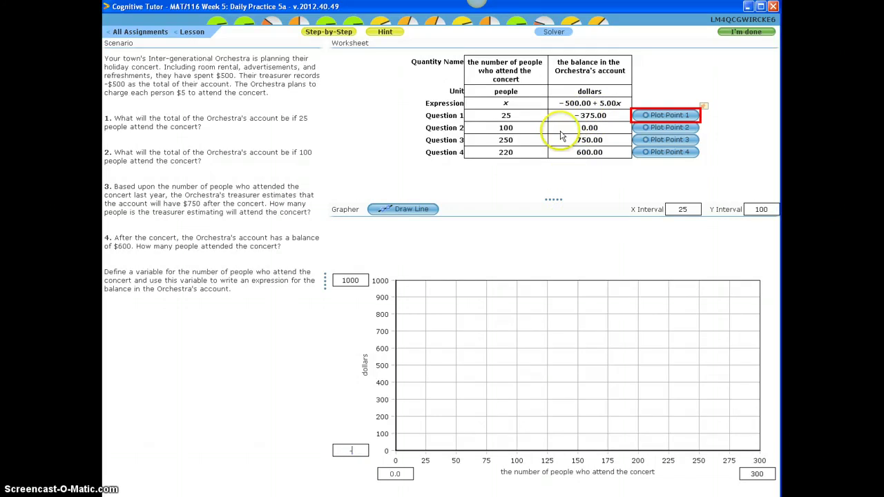
key(Tab)
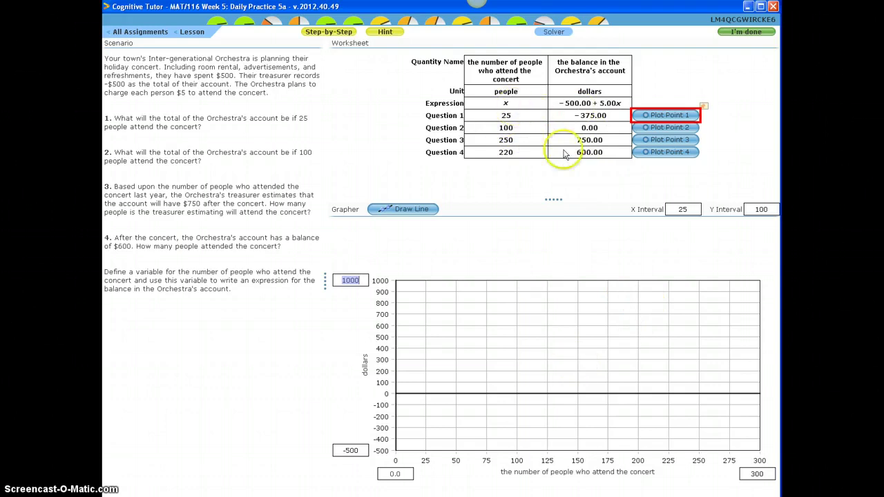
click(665, 117)
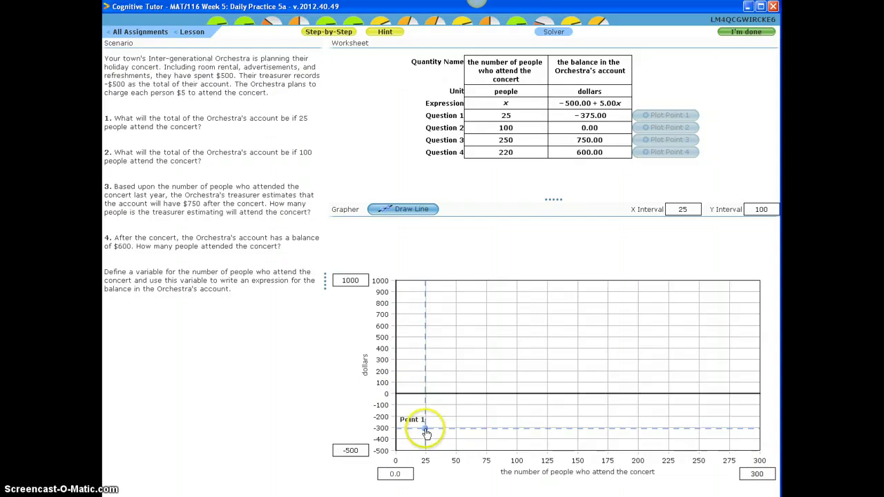
Step: Plot Points 1–3 at (25, -375), (100, 0) and (250, 750)
click(426, 436)
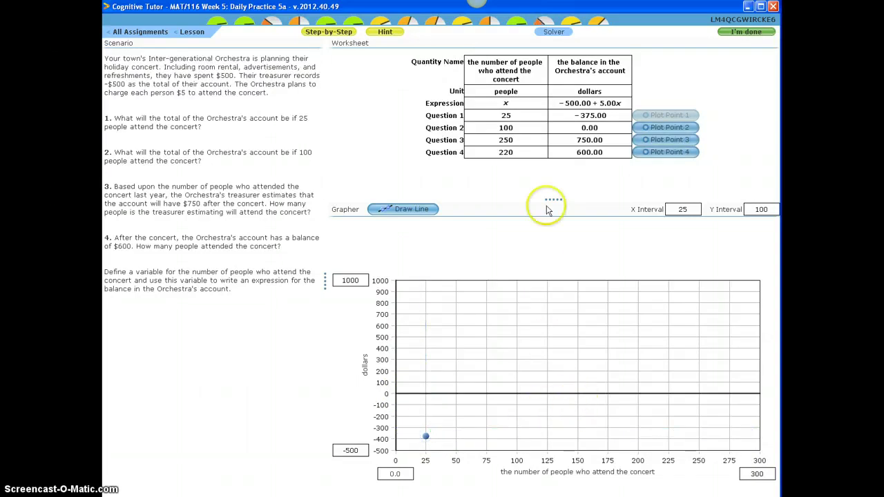
click(652, 127)
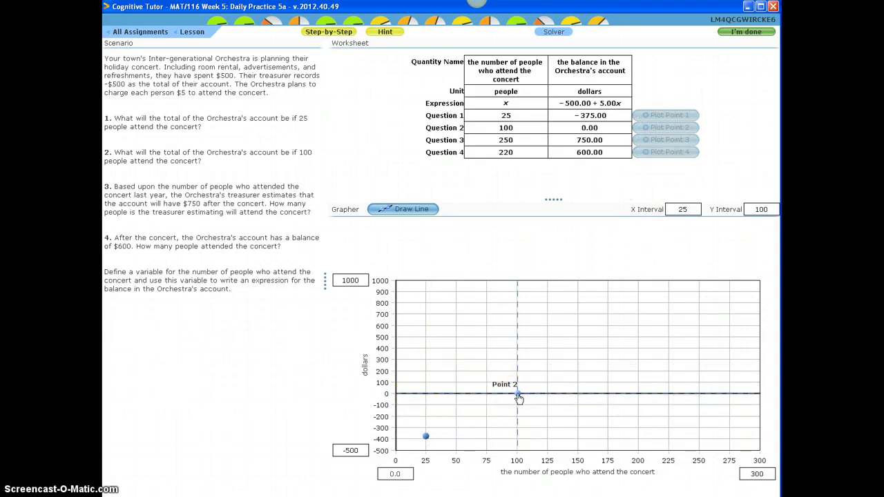
click(518, 395)
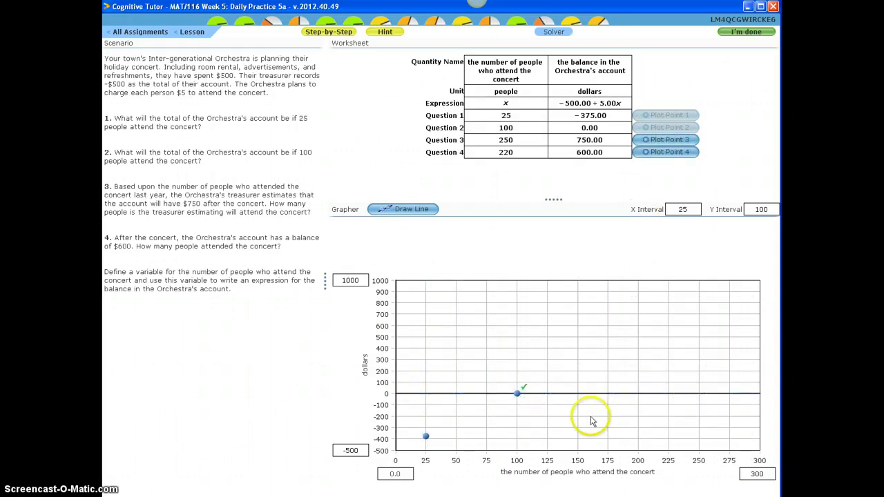
click(657, 140)
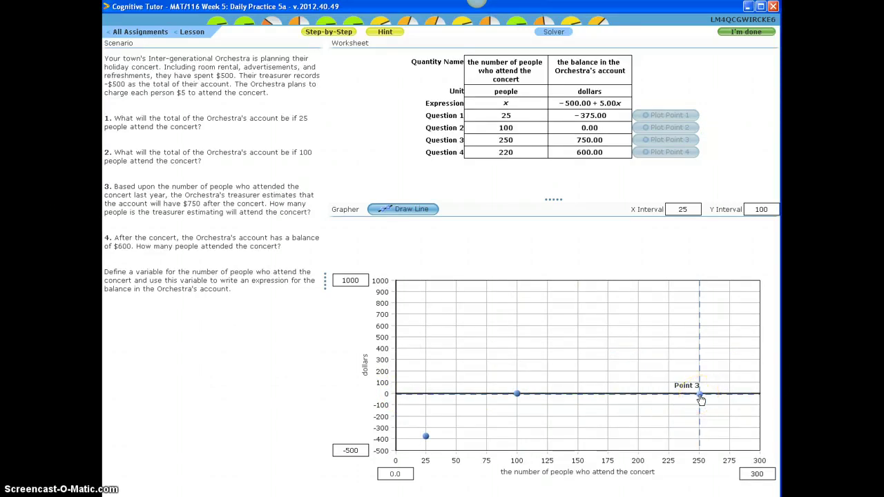
drag(701, 399, 699, 314)
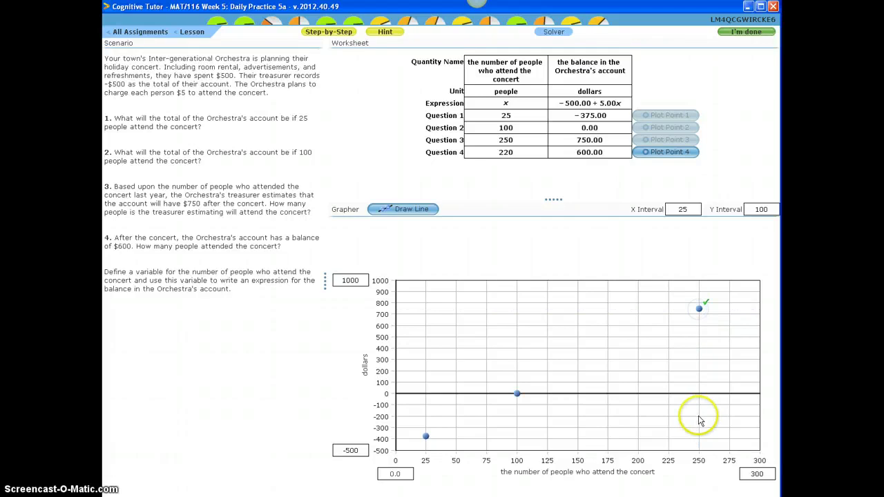
click(667, 152)
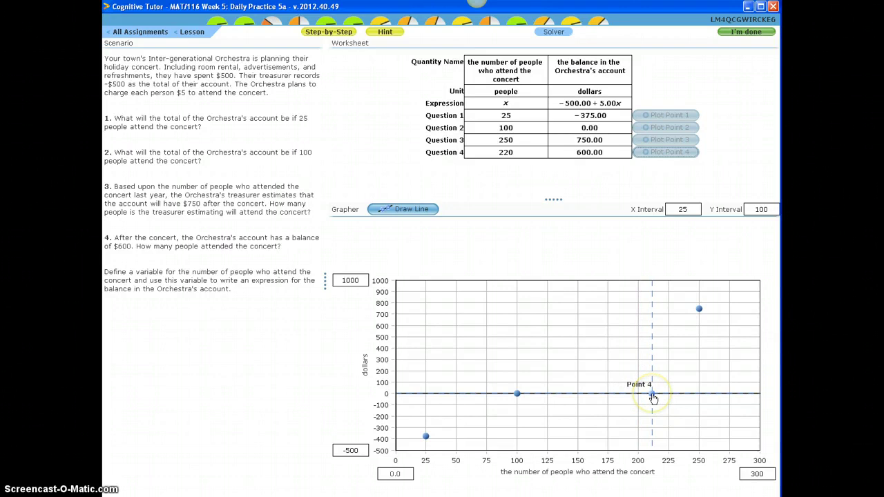
Step: Place Point 4 at (220, 600) and draw the line through all four points
drag(653, 398, 654, 329)
click(650, 327)
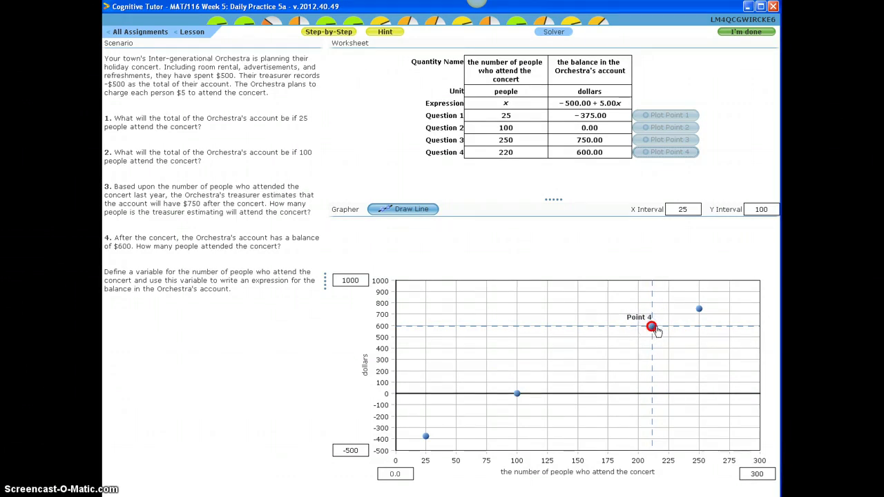
drag(656, 329, 655, 334)
click(647, 424)
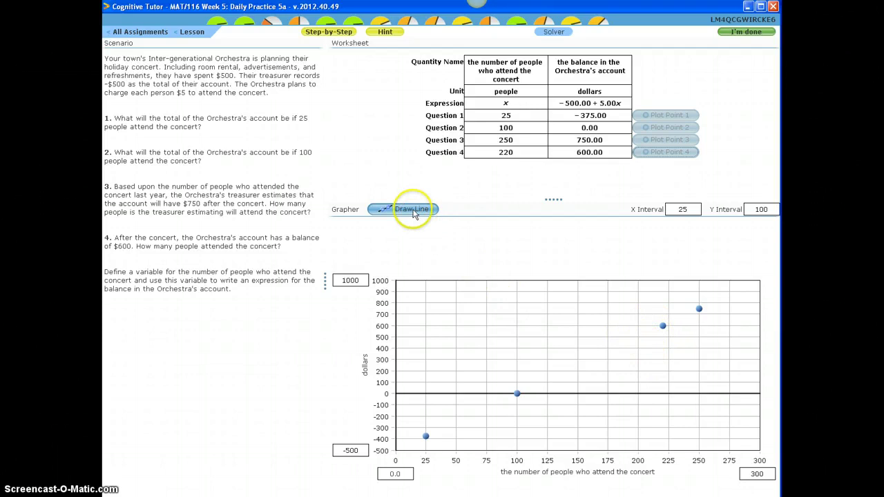
click(413, 210)
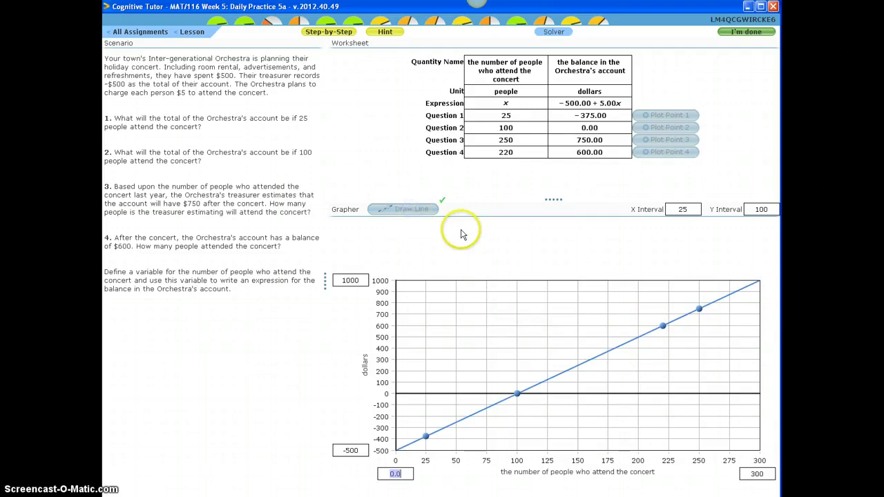